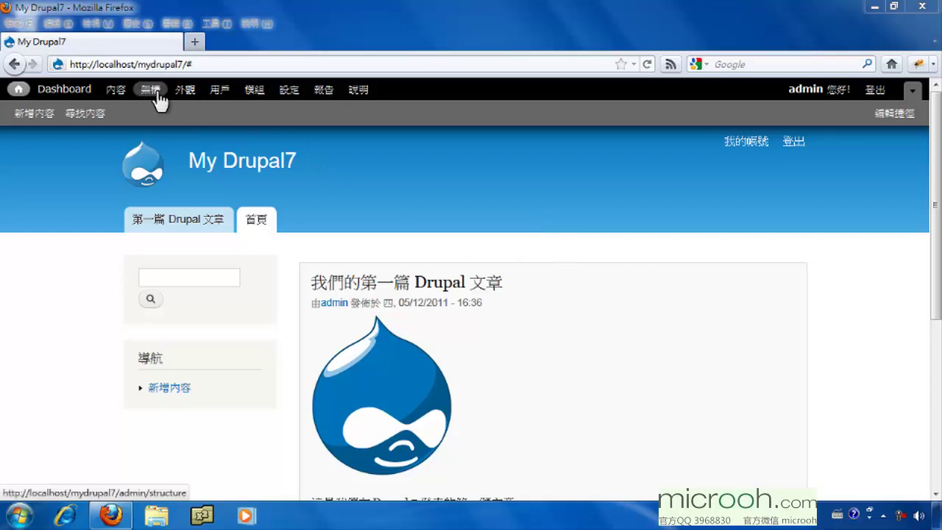
Open the Modules (模組) administration list from the admin toolbar
{"action": "left_click", "coordinate": [257, 100]}
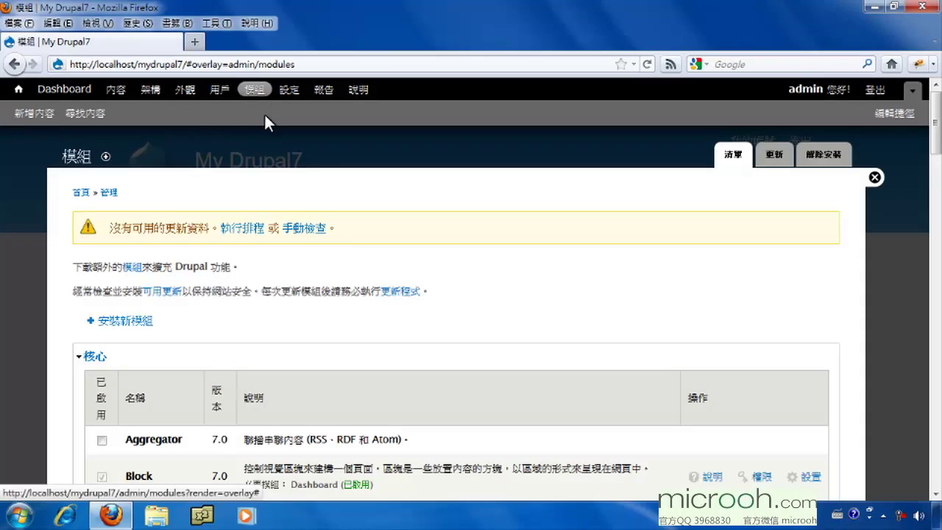
{"action": "left_click_drag", "start_coordinate": [935, 143], "coordinate": [936, 451]}
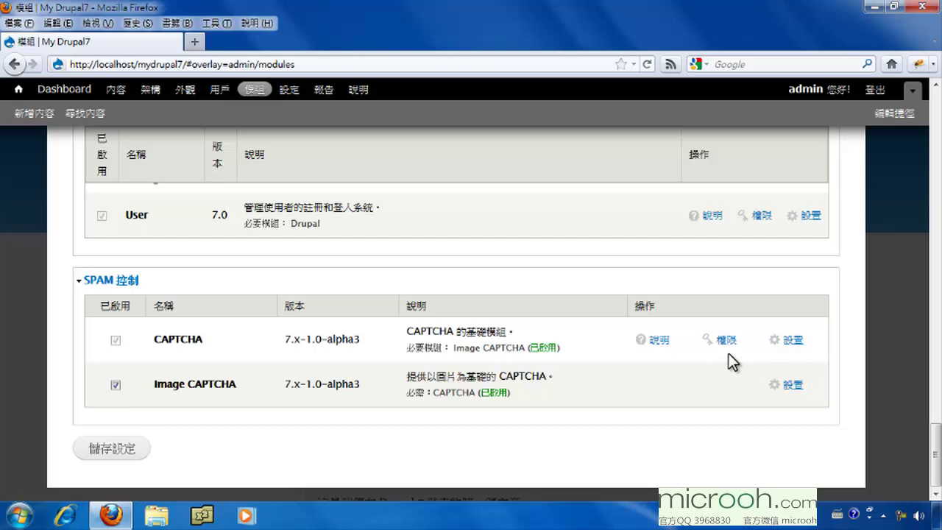
Open the People permissions (權限) page and scroll down to the CAPTCHA permissions
{"action": "left_click", "coordinate": [217, 90]}
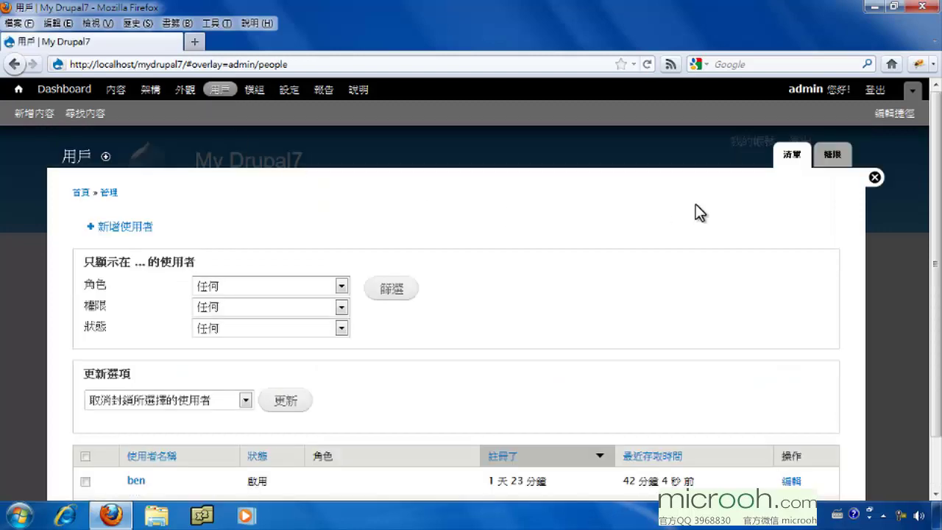
{"action": "left_click", "coordinate": [832, 157]}
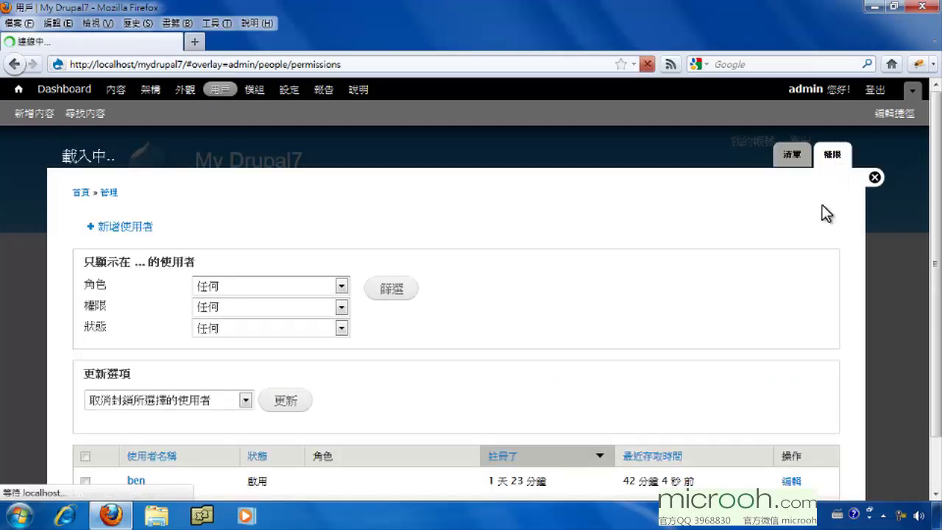
{"action": "left_click_drag", "start_coordinate": [935, 118], "coordinate": [937, 145]}
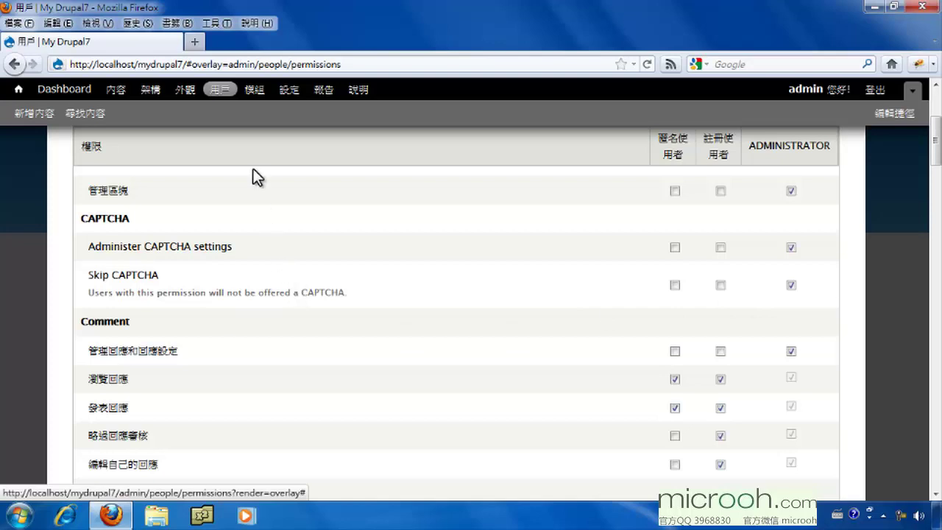
Return to Modules and scroll to SPAM 控制, where CAPTCHA and Image CAPTCHA are enabled
{"action": "left_click", "coordinate": [254, 89]}
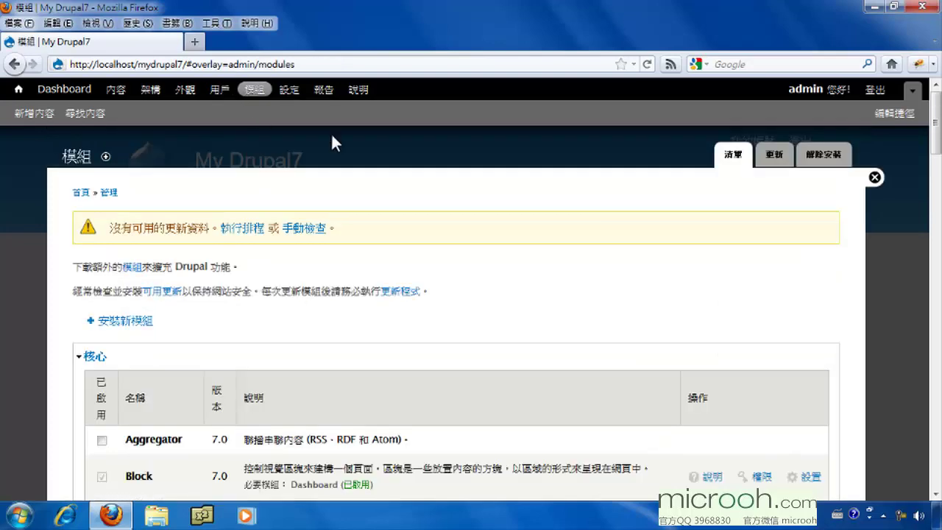
{"action": "left_click_drag", "start_coordinate": [935, 118], "coordinate": [930, 464]}
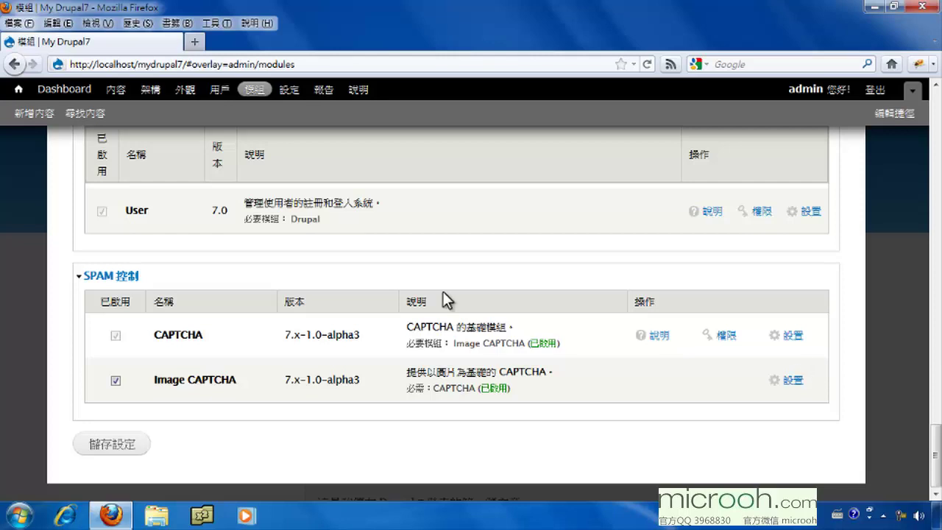
Go through Configuration (設定) to the CAPTCHA settings page under 用戶
{"action": "left_click", "coordinate": [289, 90]}
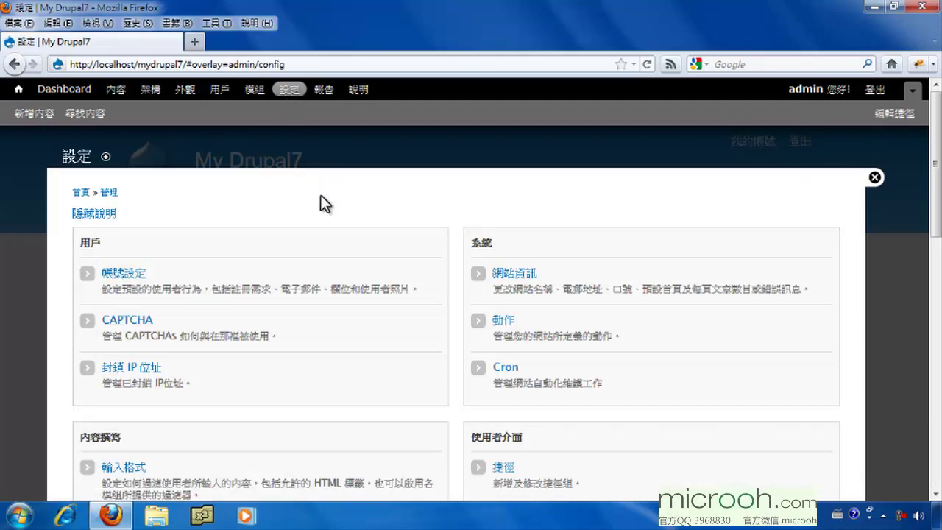
{"action": "left_click", "coordinate": [112, 321]}
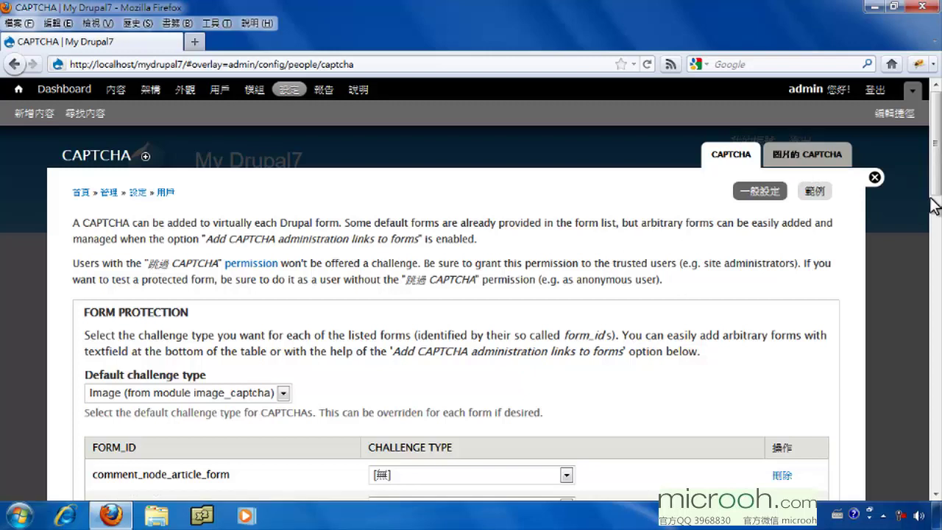
{"action": "scroll", "coordinate": [935, 211], "scroll_direction": "down", "scroll_amount": 3}
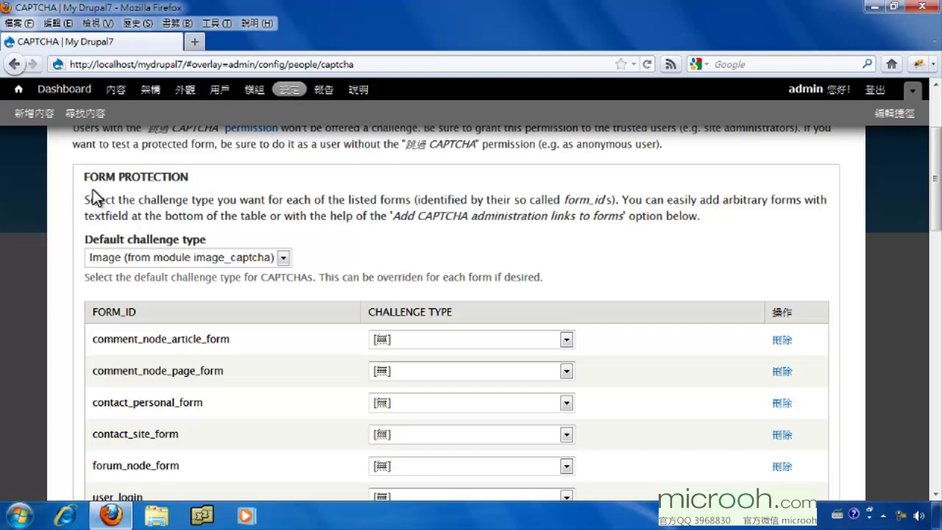
{"action": "left_click", "coordinate": [161, 259]}
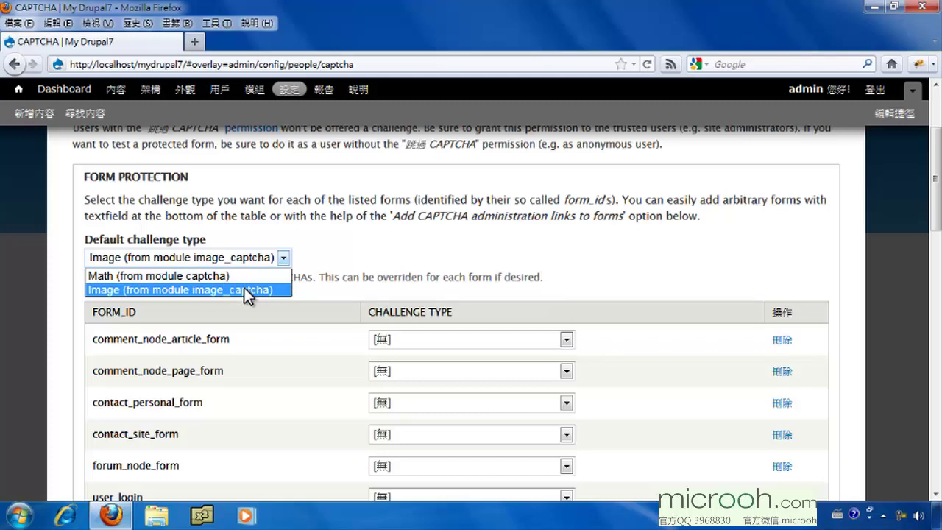
{"action": "left_click", "coordinate": [243, 289]}
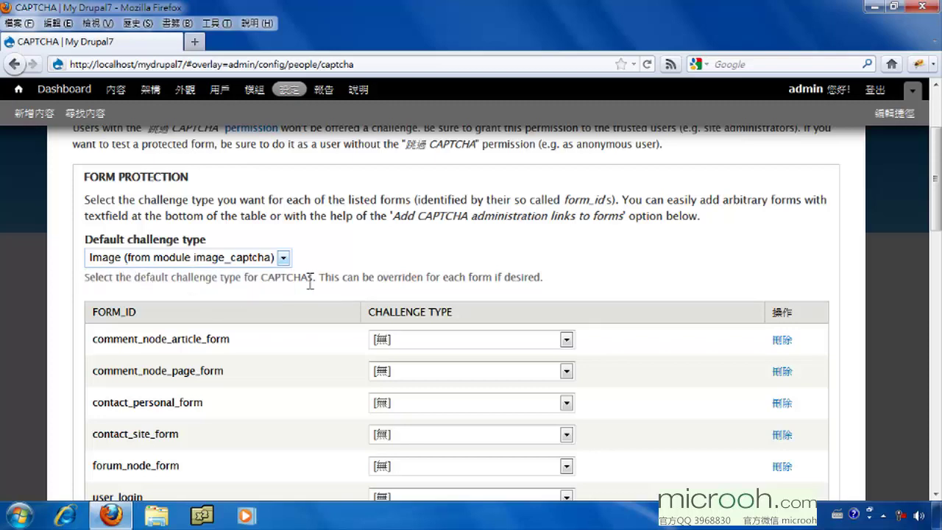
{"action": "scroll", "coordinate": [937, 210], "scroll_direction": "down", "scroll_amount": 4}
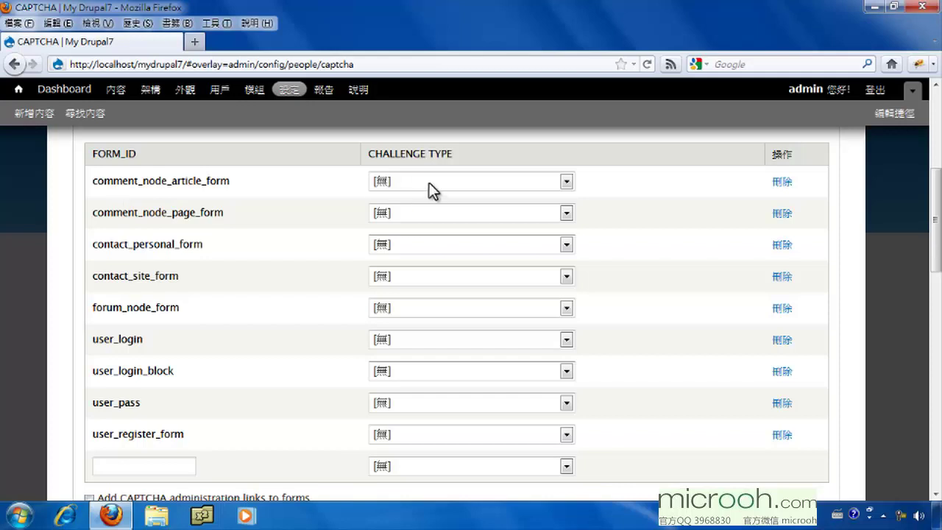
Set comment_node_article_form and comment_node_page_form to [default challenge type]
{"action": "left_click", "coordinate": [456, 184]}
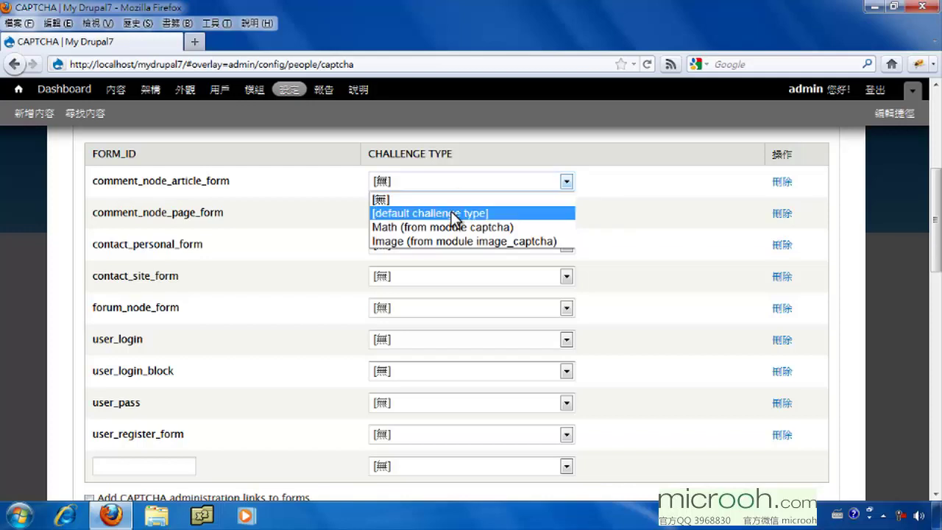
{"action": "left_click", "coordinate": [456, 212]}
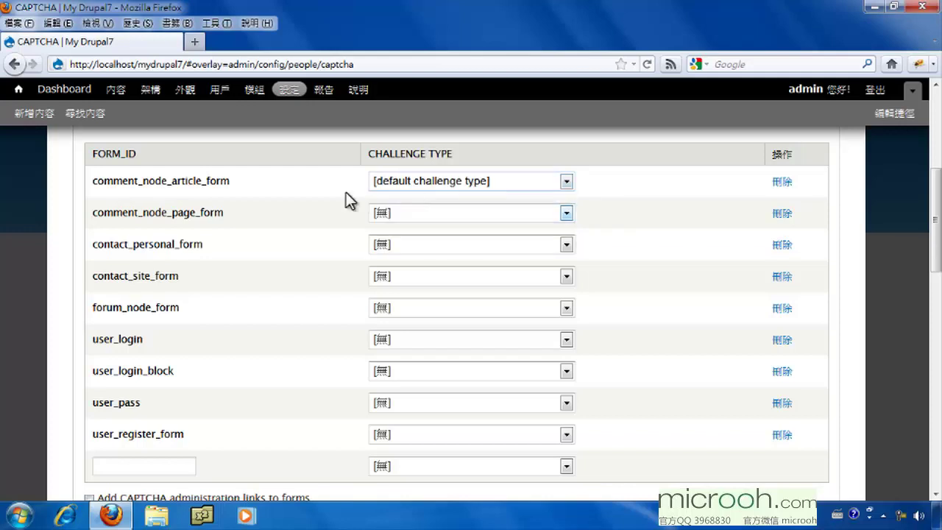
{"action": "scroll", "coordinate": [343, 184], "scroll_direction": "up", "scroll_amount": 2}
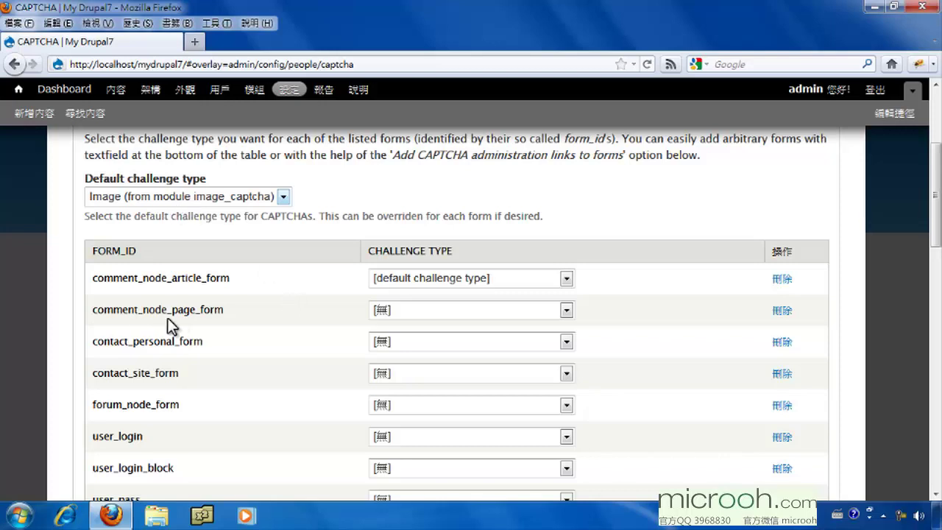
{"action": "left_click", "coordinate": [448, 312]}
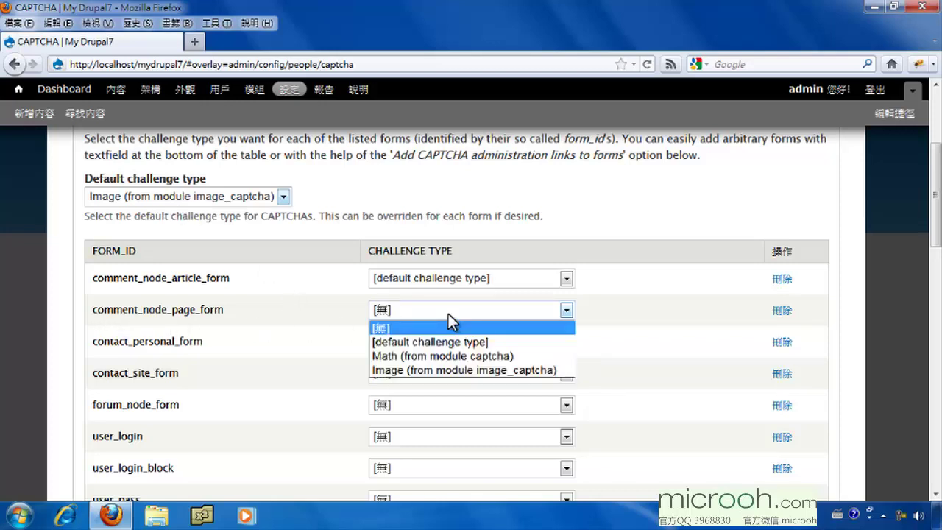
{"action": "left_click", "coordinate": [449, 338]}
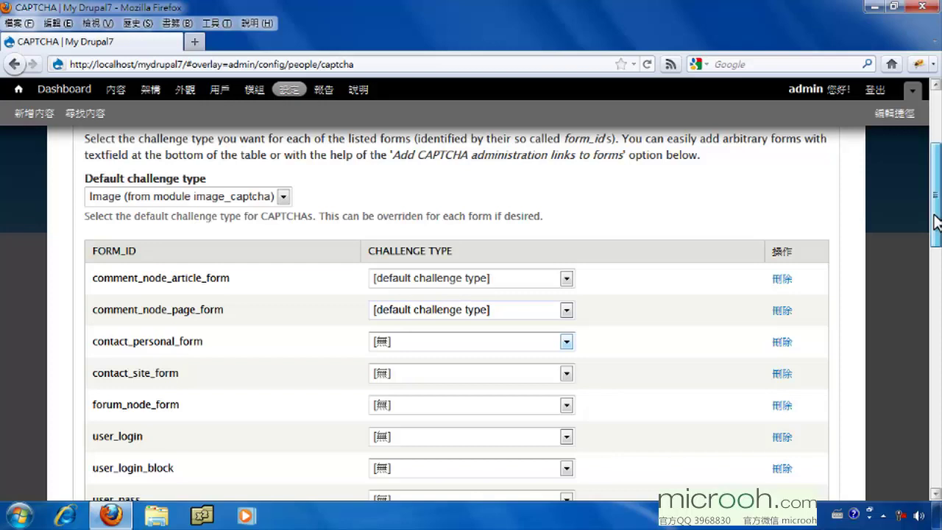
{"action": "left_click_drag", "start_coordinate": [936, 221], "coordinate": [937, 289]}
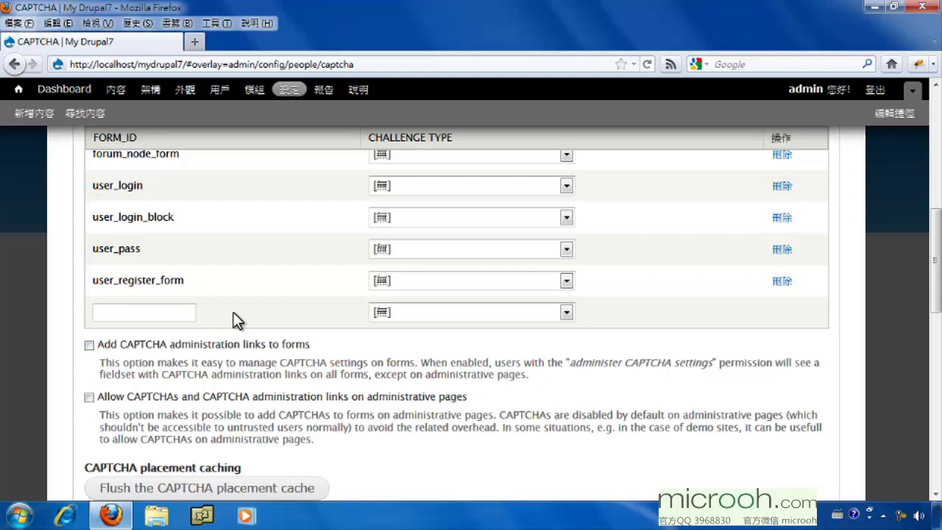
{"action": "left_click", "coordinate": [118, 310]}
{"action": "left_click", "coordinate": [427, 312]}
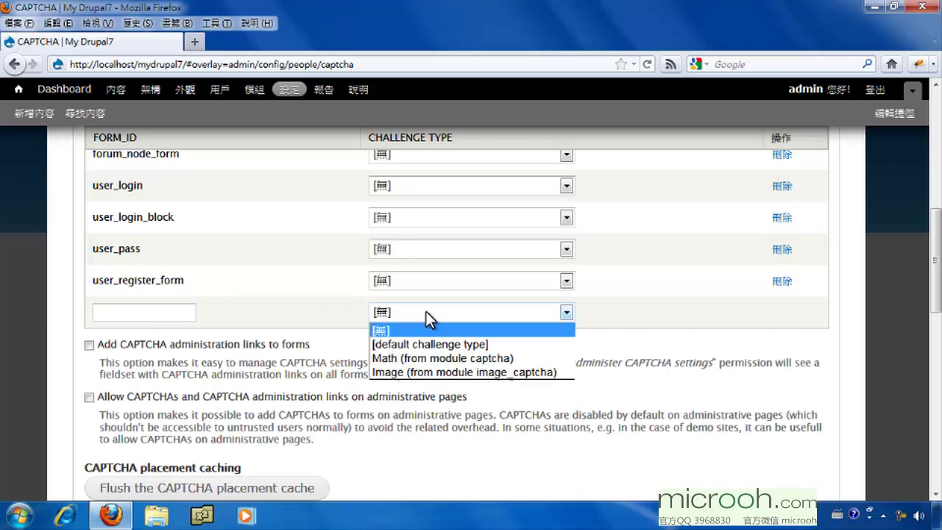
{"action": "left_click", "coordinate": [342, 301]}
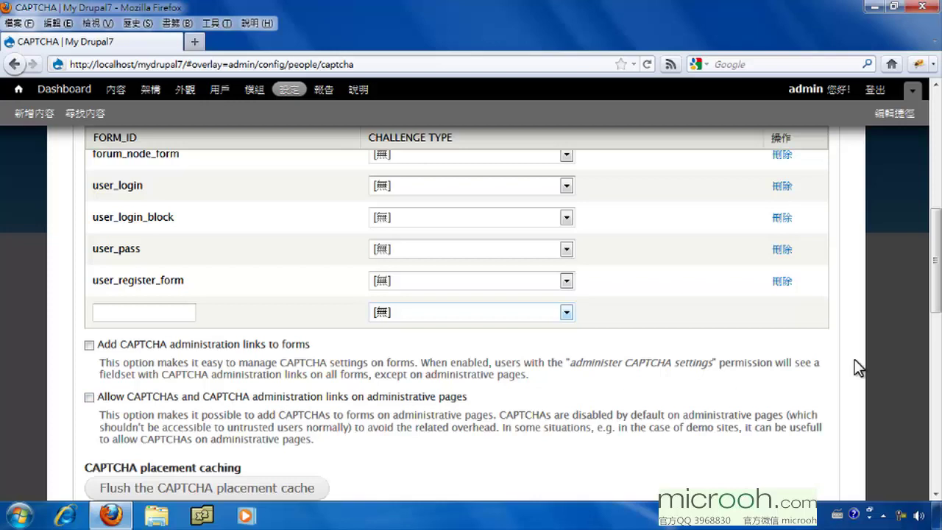
Review the CAPTCHA description fields, then save settings keeping Image as default challenge
{"action": "left_click_drag", "start_coordinate": [936, 302], "coordinate": [933, 361]}
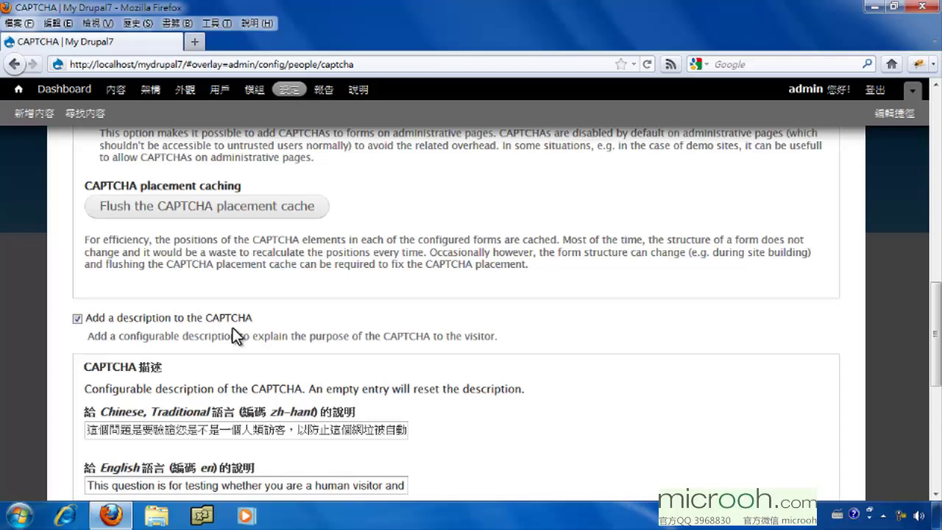
{"action": "scroll", "coordinate": [232, 328], "scroll_direction": "down", "scroll_amount": 5}
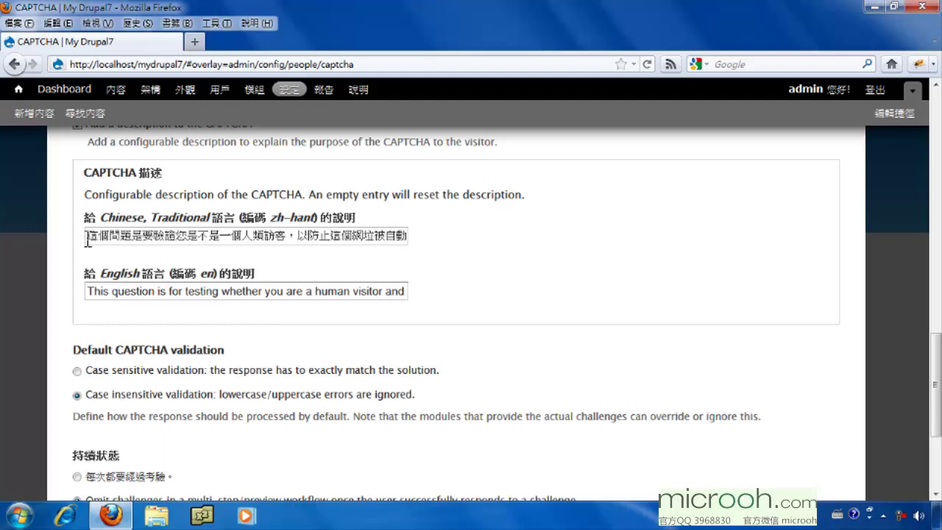
{"action": "left_click_drag", "start_coordinate": [311, 235], "coordinate": [436, 236]}
{"action": "left_click", "coordinate": [330, 237]}
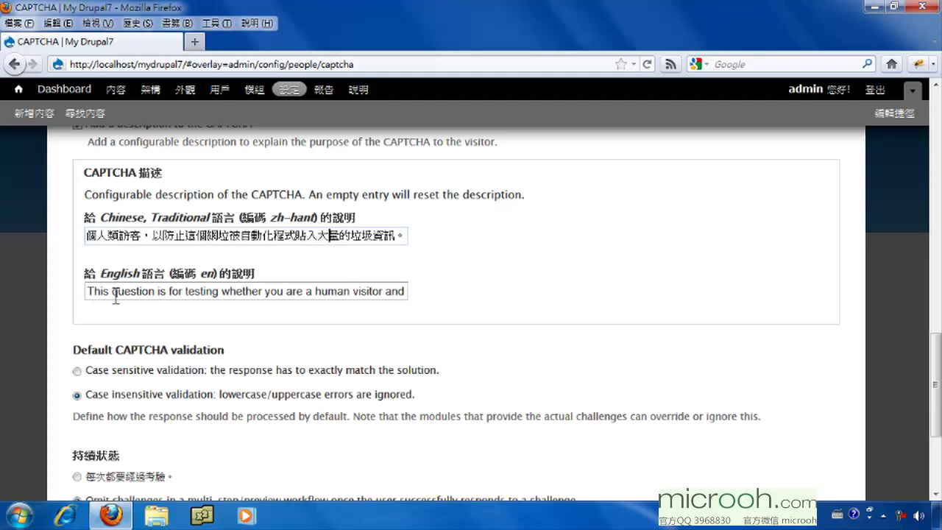
{"action": "scroll", "coordinate": [156, 261], "scroll_direction": "up", "scroll_amount": 2}
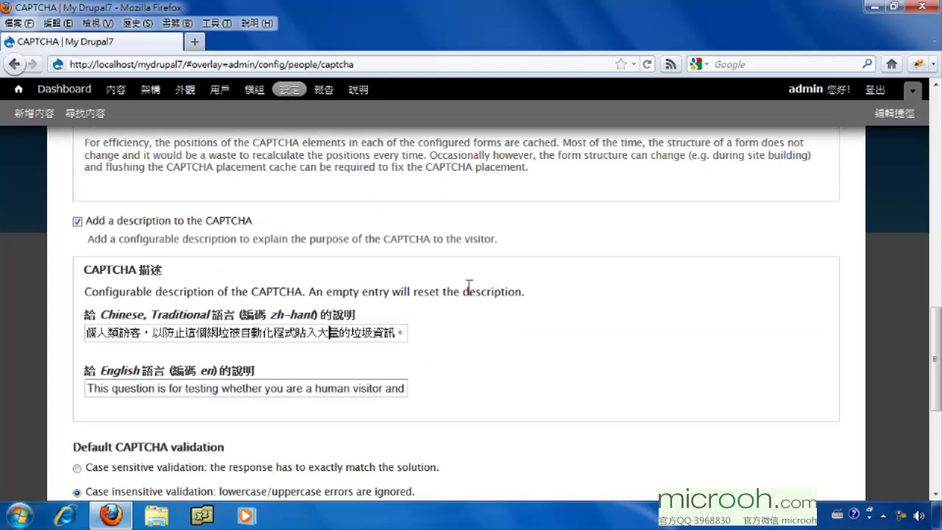
{"action": "scroll", "coordinate": [468, 289], "scroll_direction": "down", "scroll_amount": 5}
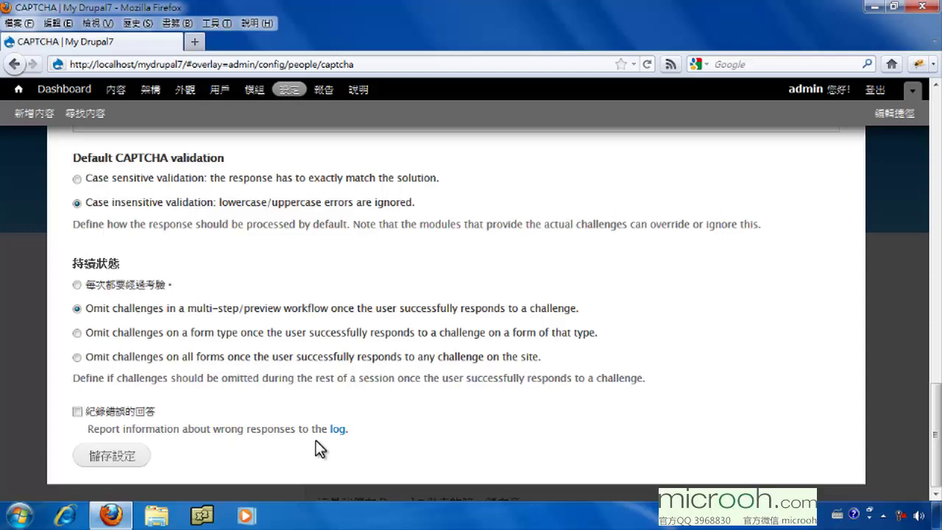
{"action": "left_click", "coordinate": [107, 458]}
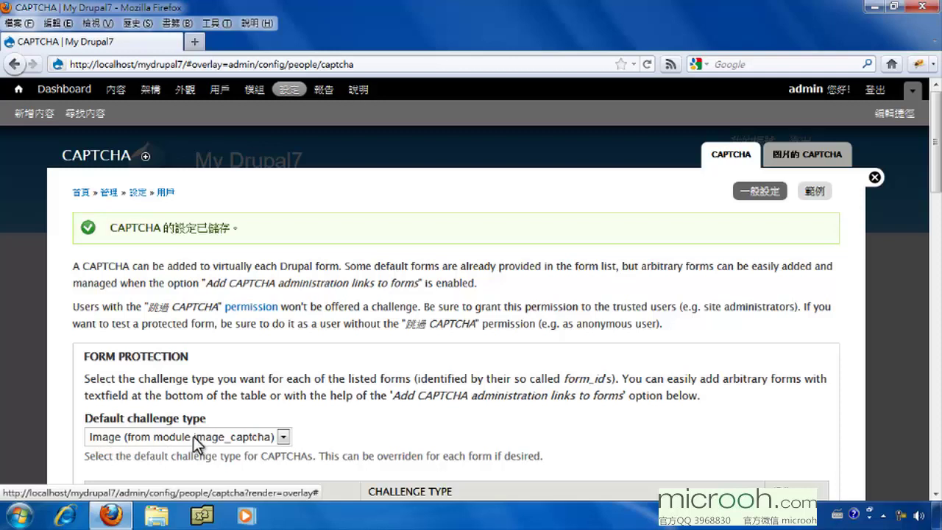
Switch to the 圖片的 CAPTCHA tab to see the example challenge image
{"action": "left_click", "coordinate": [824, 156]}
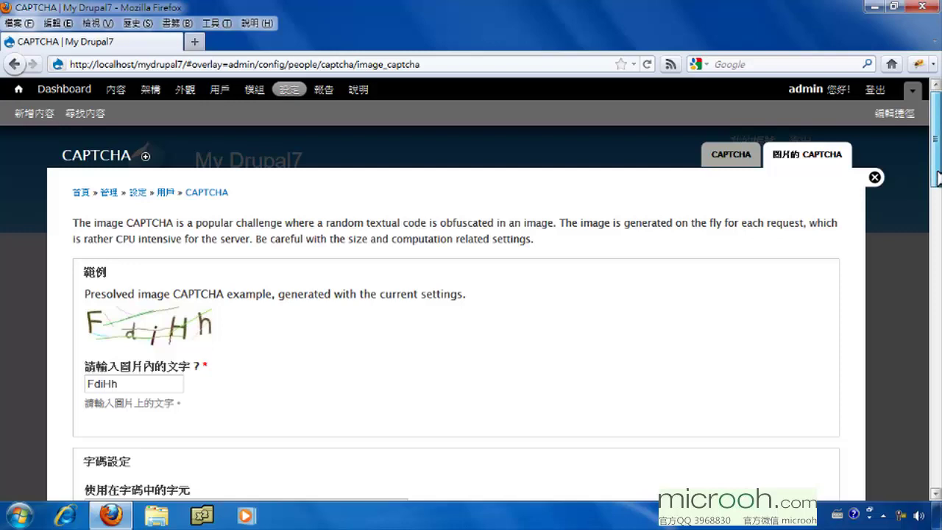
{"action": "scroll", "coordinate": [938, 177], "scroll_direction": "down", "scroll_amount": 7}
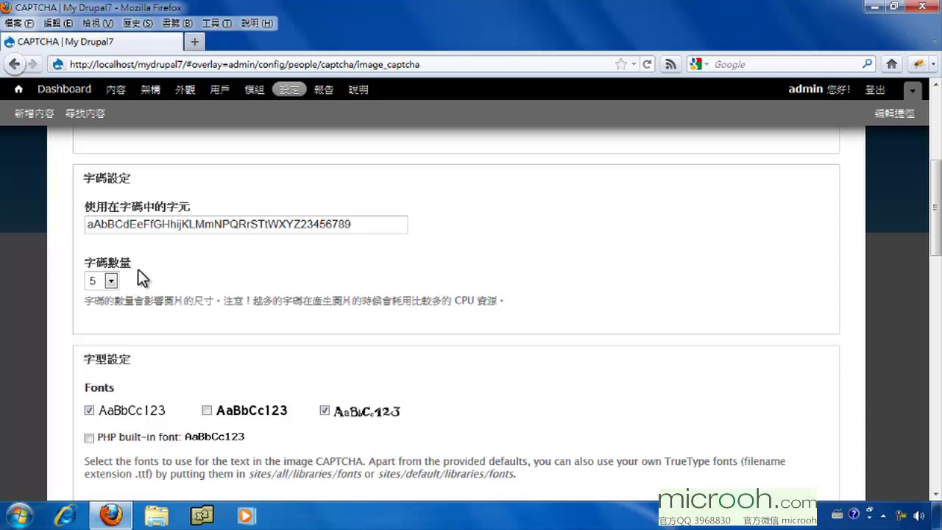
{"action": "left_click_drag", "start_coordinate": [934, 241], "coordinate": [936, 285]}
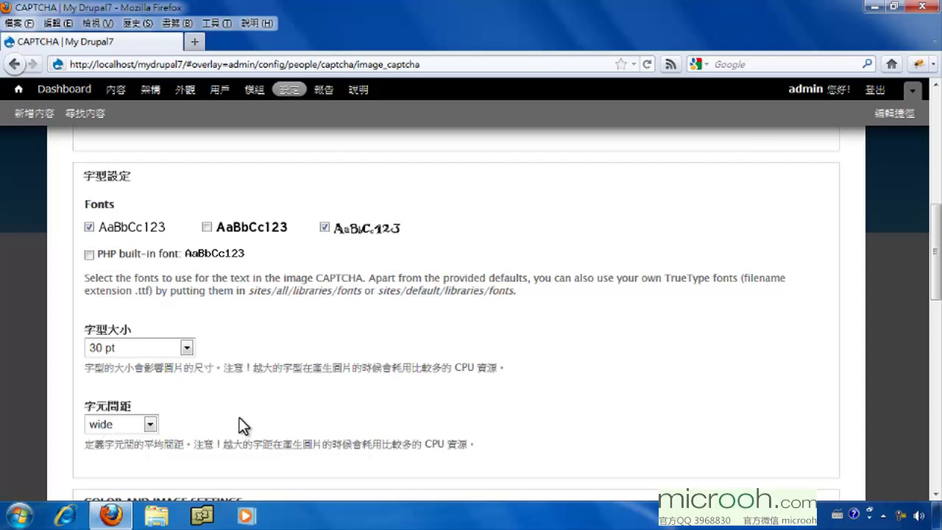
{"action": "scroll", "coordinate": [220, 401], "scroll_direction": "down", "scroll_amount": 6}
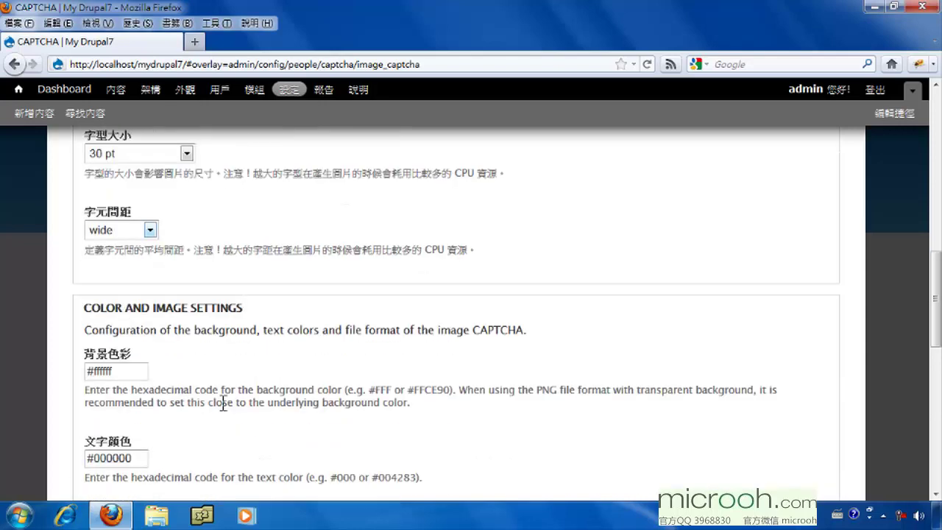
{"action": "scroll", "coordinate": [220, 401], "scroll_direction": "down", "scroll_amount": 2}
{"action": "scroll", "coordinate": [194, 391], "scroll_direction": "up", "scroll_amount": 2}
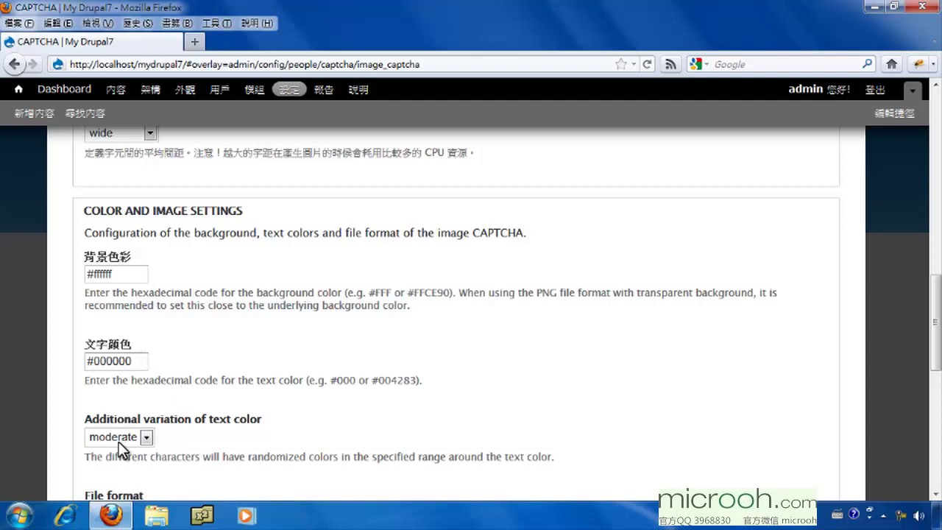
{"action": "scroll", "coordinate": [193, 434], "scroll_direction": "down", "scroll_amount": 5}
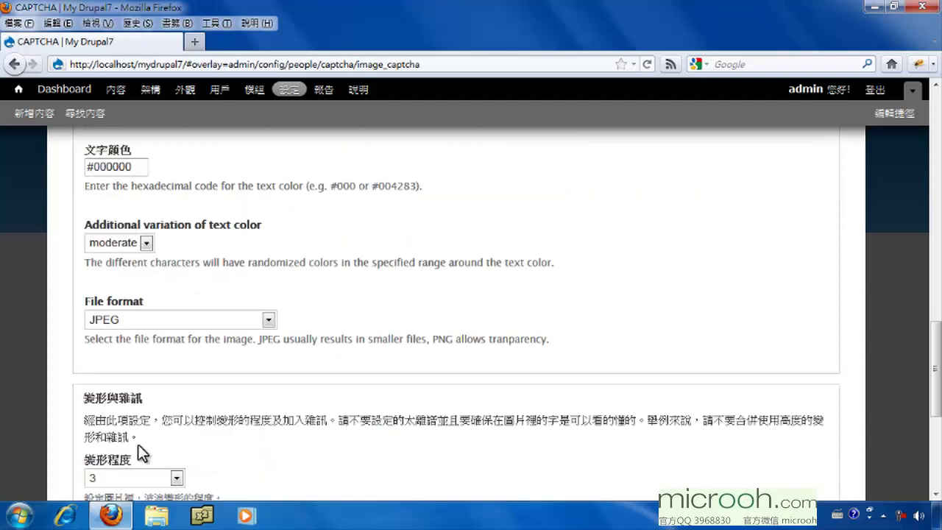
{"action": "left_click", "coordinate": [160, 320]}
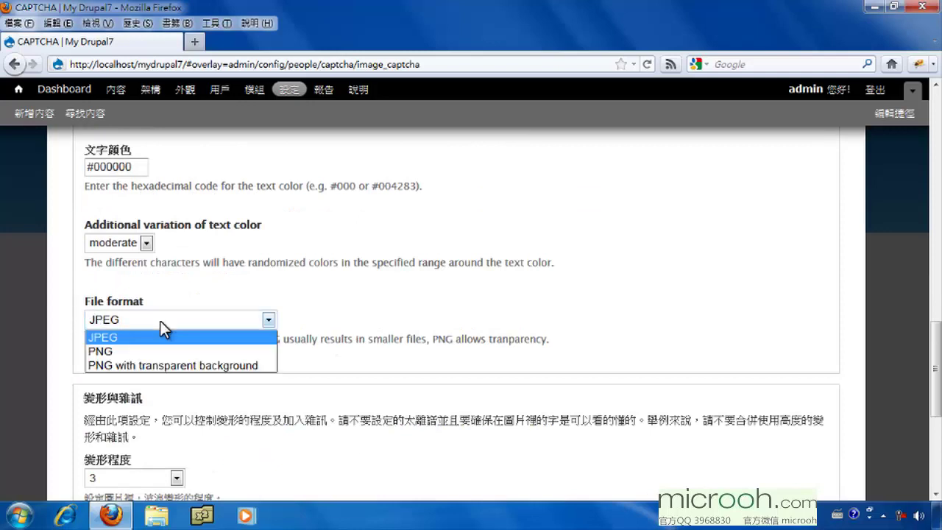
{"action": "left_click", "coordinate": [304, 320]}
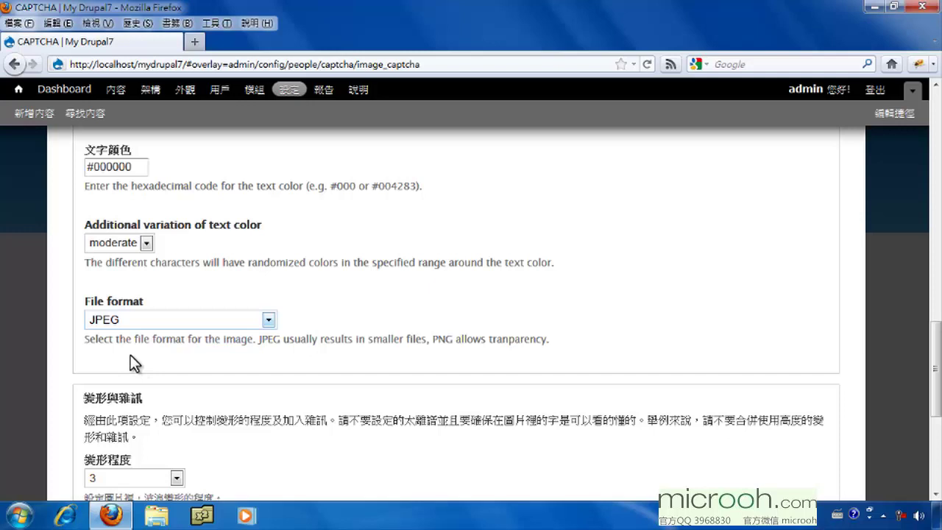
{"action": "scroll", "coordinate": [131, 355], "scroll_direction": "down", "scroll_amount": 7}
Keep distortion level at 3 and scroll to the bottom of the Image CAPTCHA settings
{"action": "scroll", "coordinate": [138, 367], "scroll_direction": "up", "scroll_amount": 2}
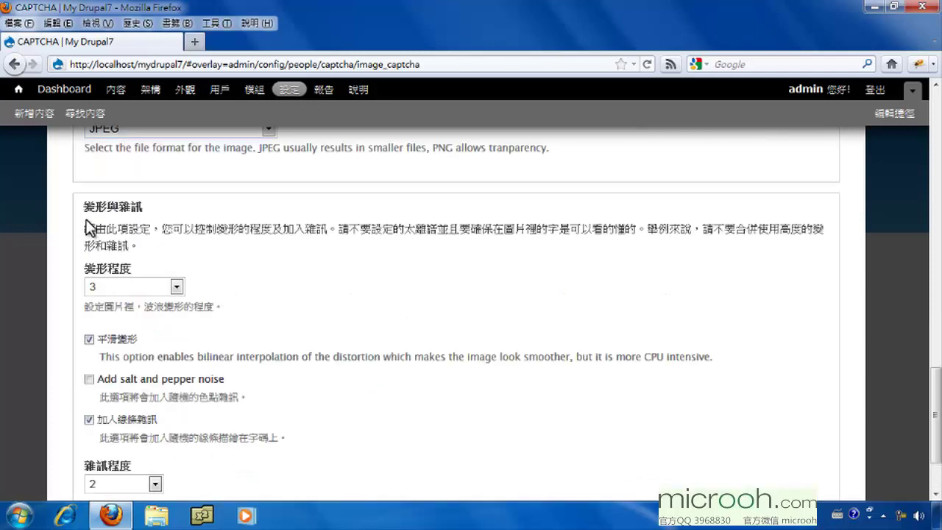
{"action": "left_click", "coordinate": [123, 284]}
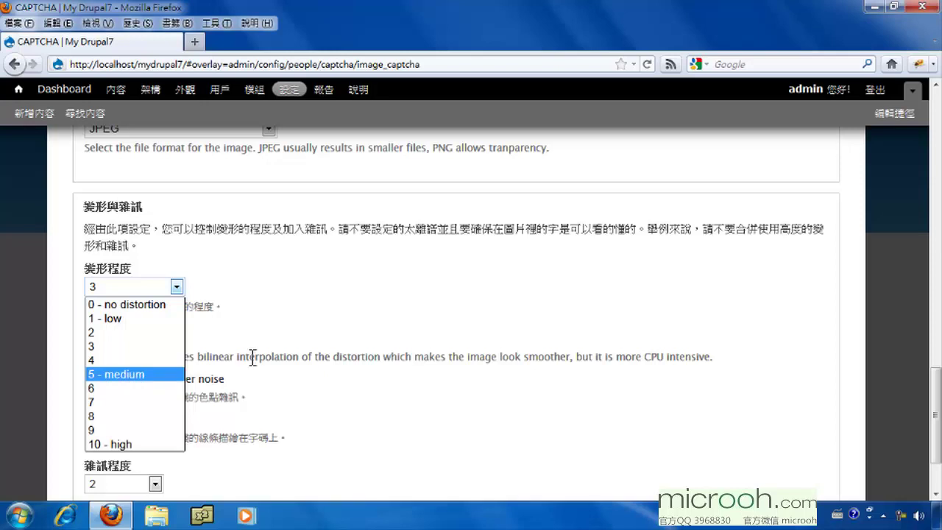
{"action": "left_click", "coordinate": [223, 323]}
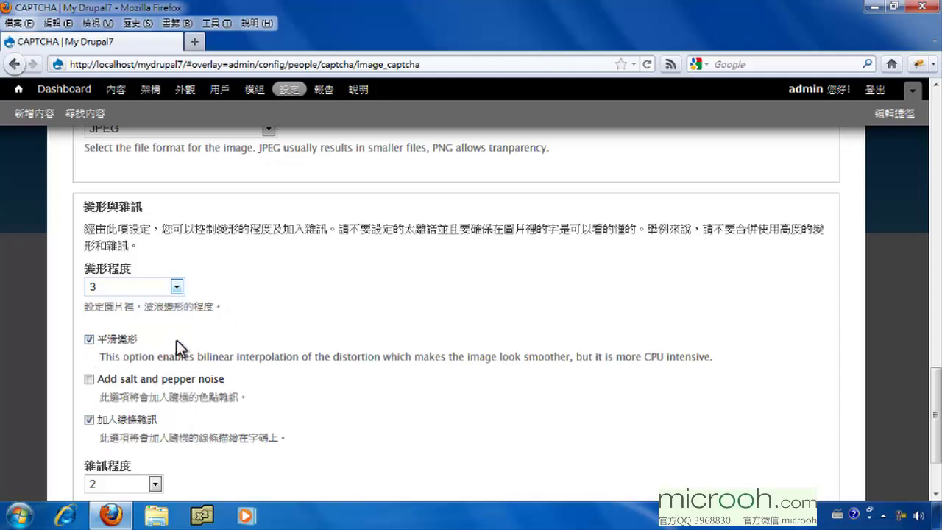
{"action": "scroll", "coordinate": [176, 339], "scroll_direction": "down", "scroll_amount": 3}
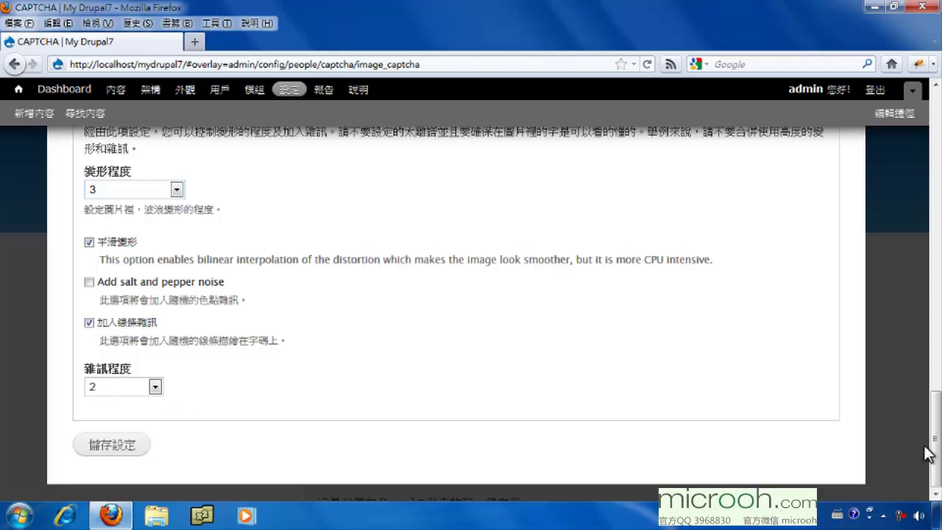
{"action": "left_click_drag", "start_coordinate": [924, 474], "coordinate": [887, 162]}
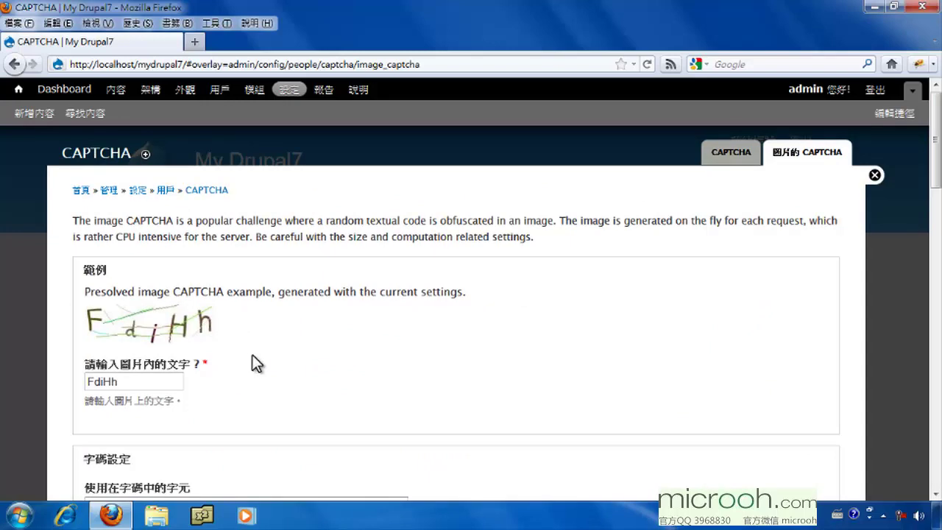
{"action": "left_click_drag", "start_coordinate": [936, 147], "coordinate": [936, 449]}
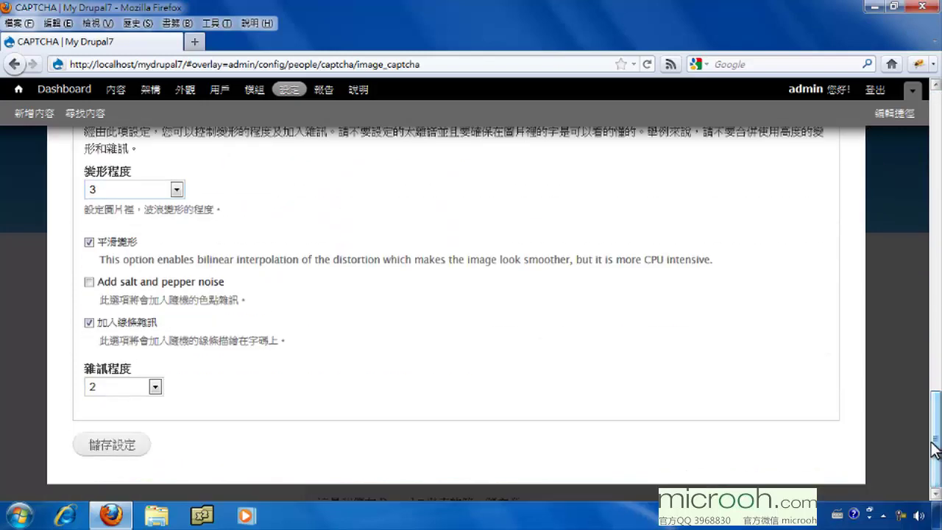
Save the image CAPTCHA settings and return to the My Drupal7 front page
{"action": "left_click", "coordinate": [114, 445]}
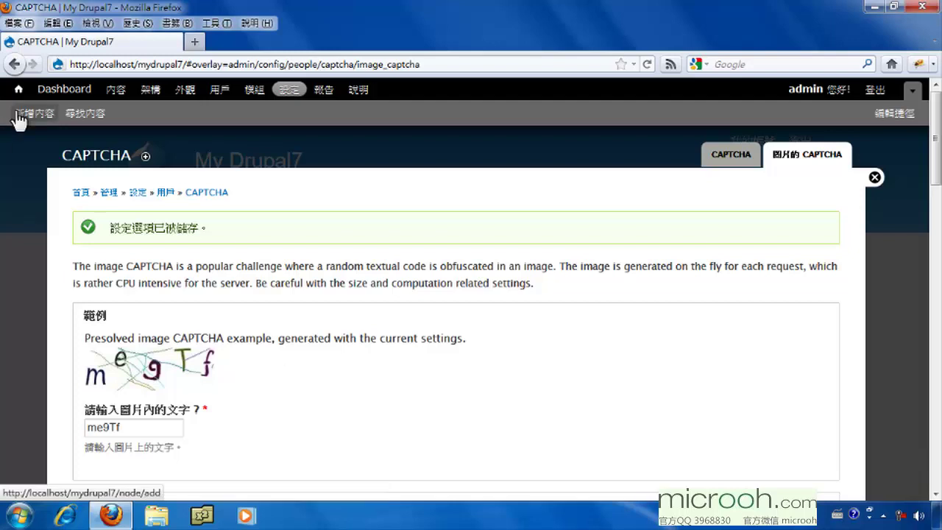
{"action": "left_click", "coordinate": [19, 90]}
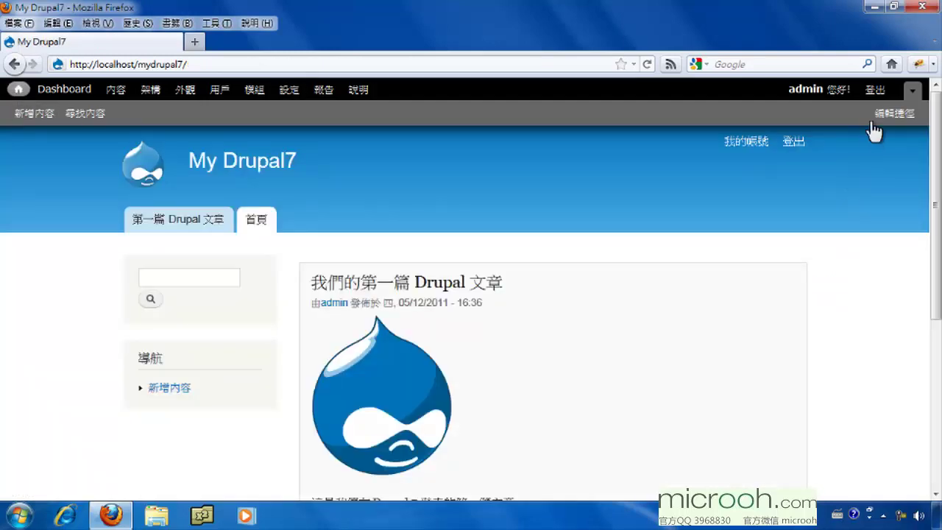
Log out of the admin account and sign in as the regular user with their password
{"action": "left_click", "coordinate": [878, 92]}
{"action": "left_click_drag", "start_coordinate": [177, 270], "coordinate": [83, 267]}
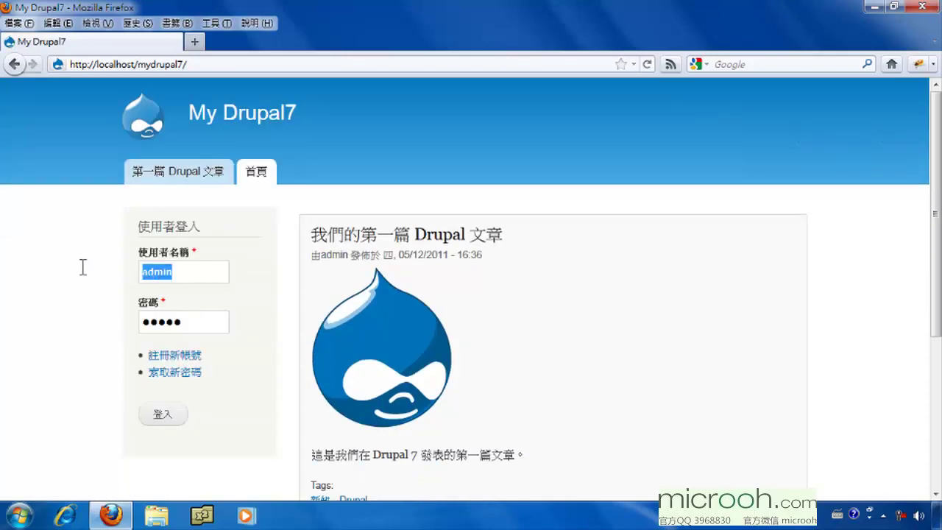
{"action": "type", "text": "ben"}
{"action": "key", "text": "Tab"}
{"action": "type", "text": "ben123"}
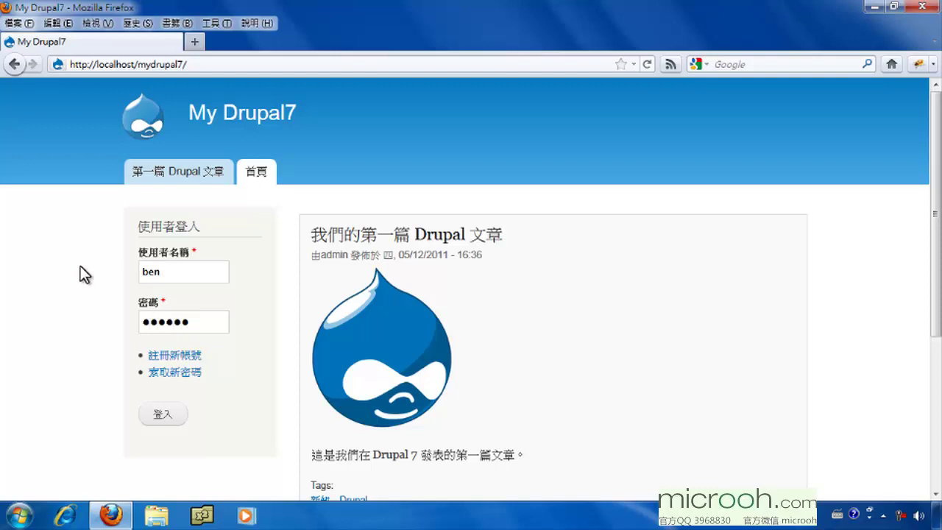
{"action": "left_click", "coordinate": [156, 414]}
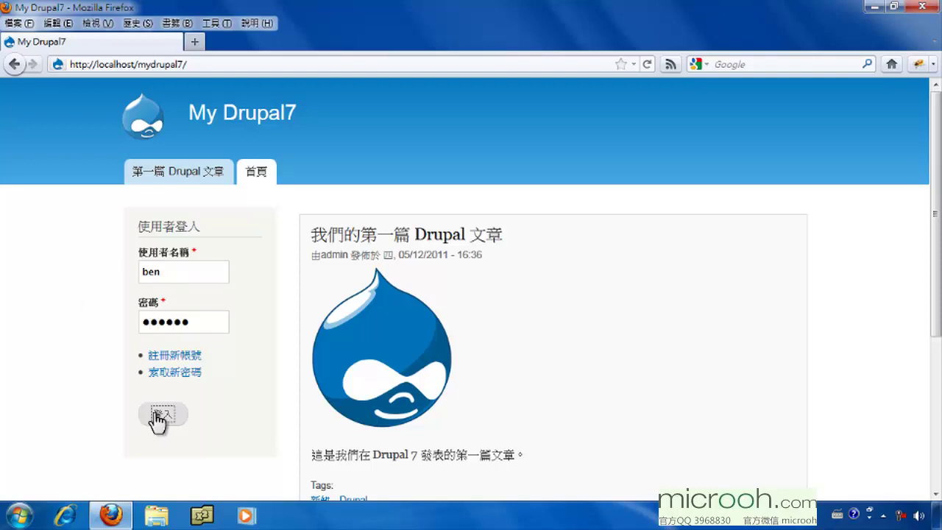
Open the article 我們的第一篇 Drupal 文章 and scroll to its 發表新回應 form, ready to type in 標題
{"action": "left_click", "coordinate": [174, 179]}
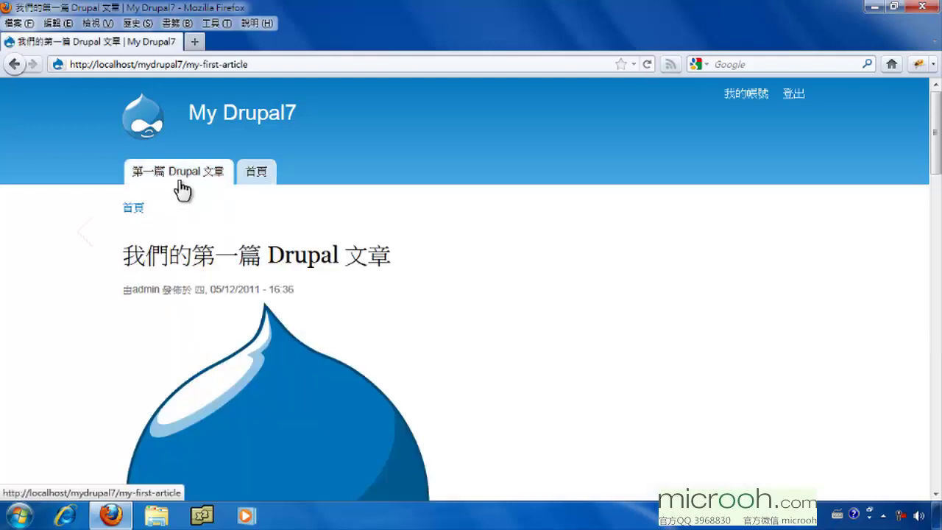
{"action": "left_click_drag", "start_coordinate": [933, 166], "coordinate": [937, 427]}
{"action": "scroll", "coordinate": [74, 248], "scroll_direction": "up", "scroll_amount": 2}
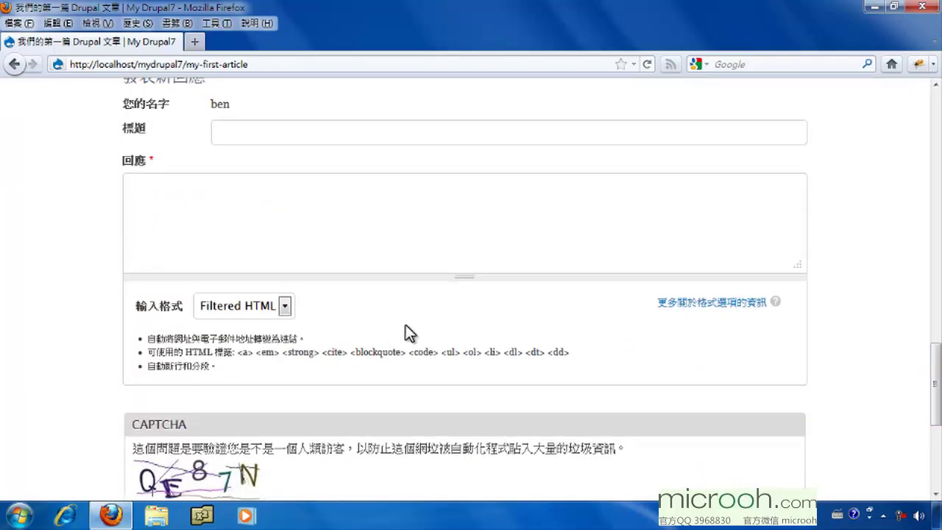
{"action": "scroll", "coordinate": [934, 389], "scroll_direction": "down", "scroll_amount": 5}
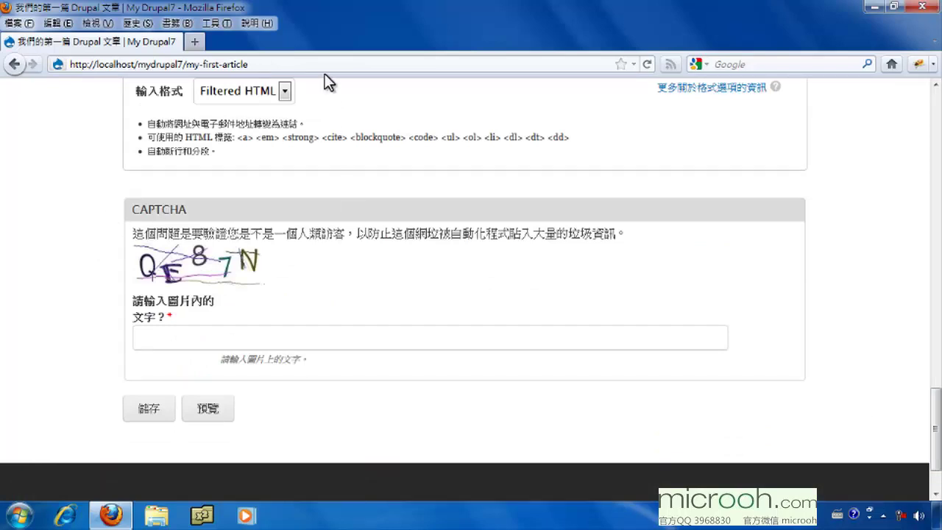
{"action": "left_click", "coordinate": [164, 340]}
{"action": "left_click_drag", "start_coordinate": [934, 454], "coordinate": [925, 372]}
{"action": "left_click", "coordinate": [248, 351]}
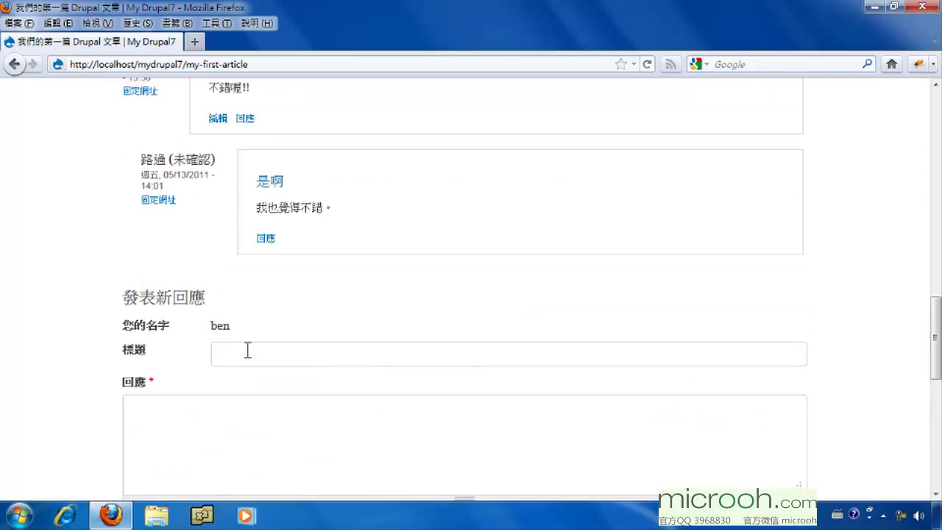
Enter the comment title 越學越多 and the body 對 Drupal 越來越了解了。
{"action": "type", "text": "越學越多"}
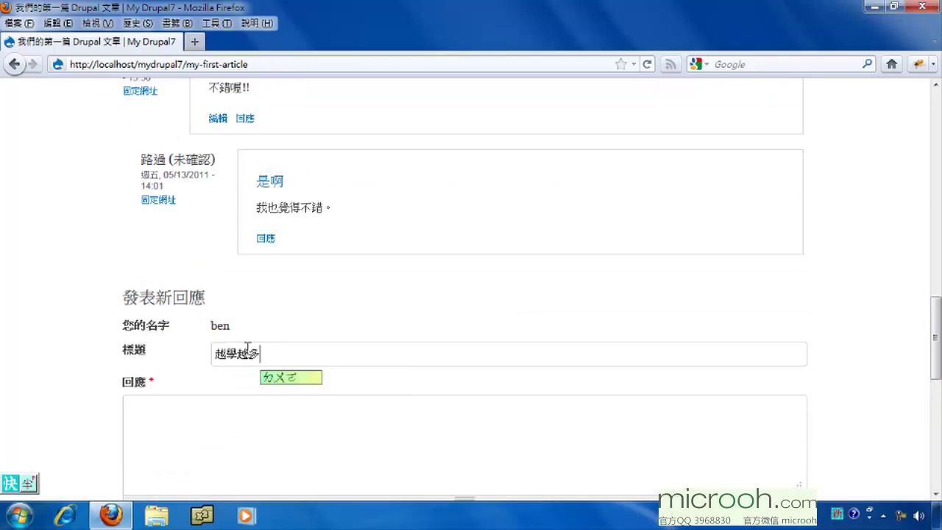
{"action": "left_click", "coordinate": [271, 437]}
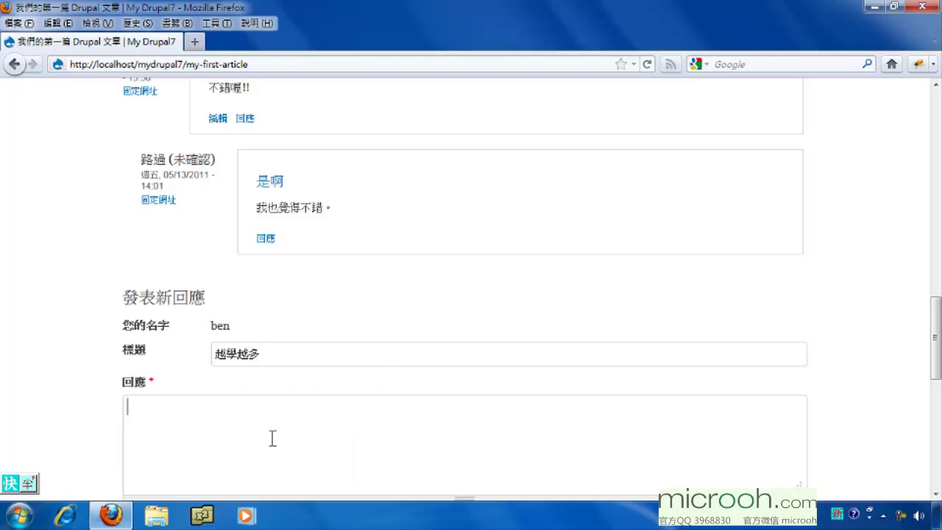
{"action": "type", "text": "對 Drupal 越來越了解了"}
{"action": "type", "text": "。"}
{"action": "key", "text": "ctrl+space"}
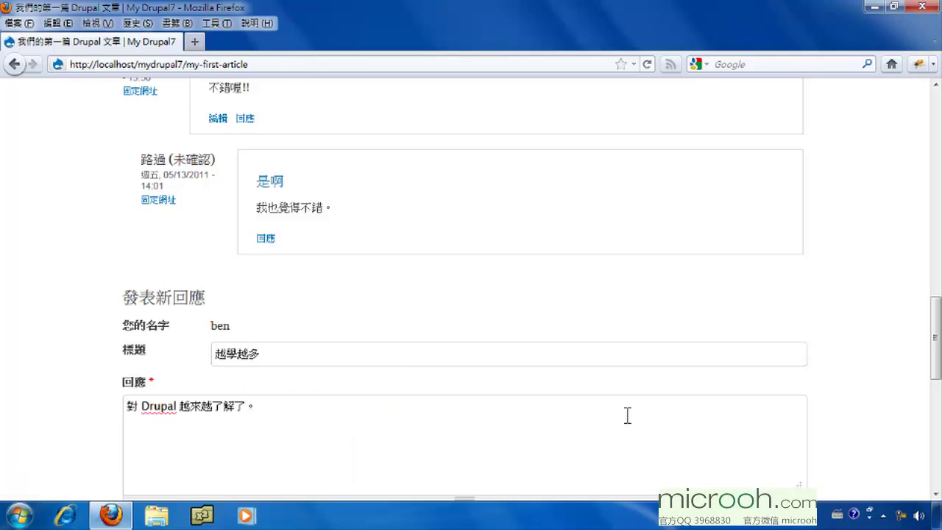
{"action": "left_click_drag", "start_coordinate": [934, 368], "coordinate": [934, 439]}
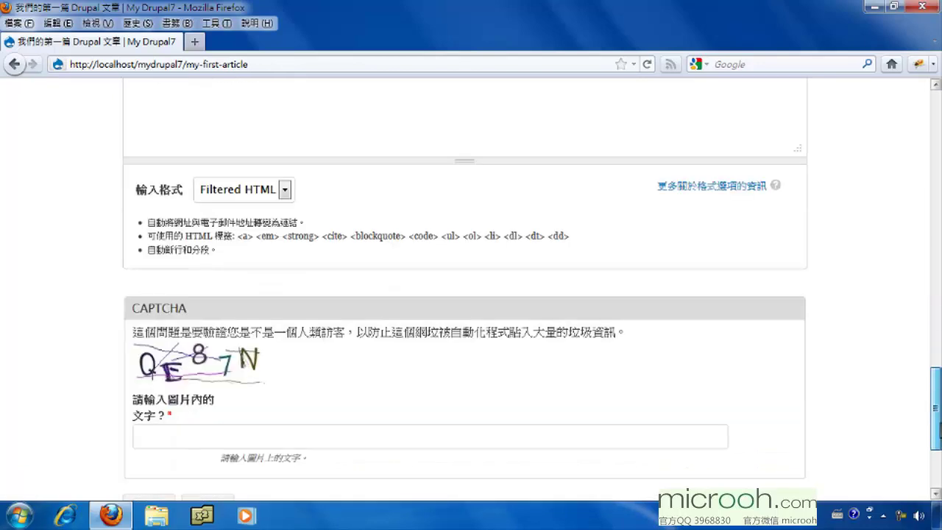
Keep the Filtered HTML format, type the characters from the image CAPTCHA, and save the comment
{"action": "left_click", "coordinate": [240, 190]}
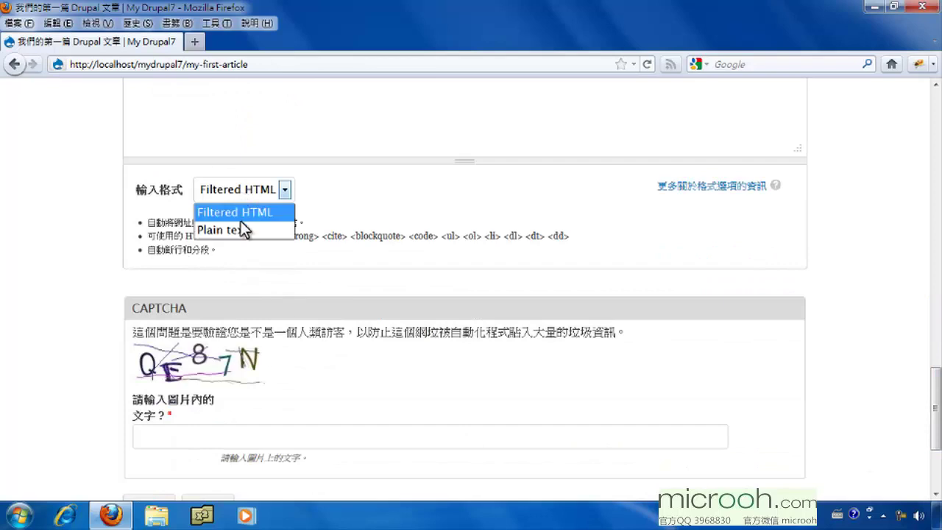
{"action": "left_click", "coordinate": [313, 183]}
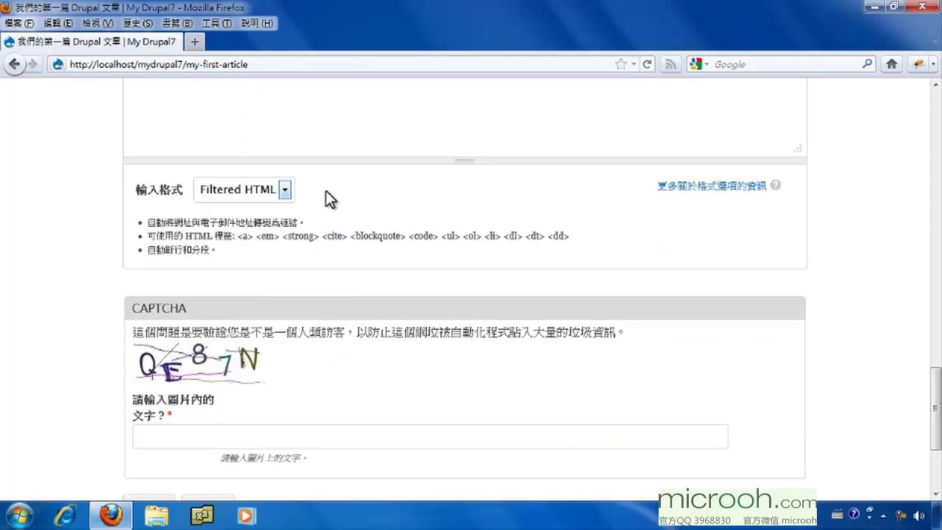
{"action": "left_click", "coordinate": [159, 438]}
{"action": "type", "text": "qe87n"}
{"action": "scroll", "coordinate": [340, 397], "scroll_direction": "down", "scroll_amount": 3}
{"action": "left_click", "coordinate": [146, 337]}
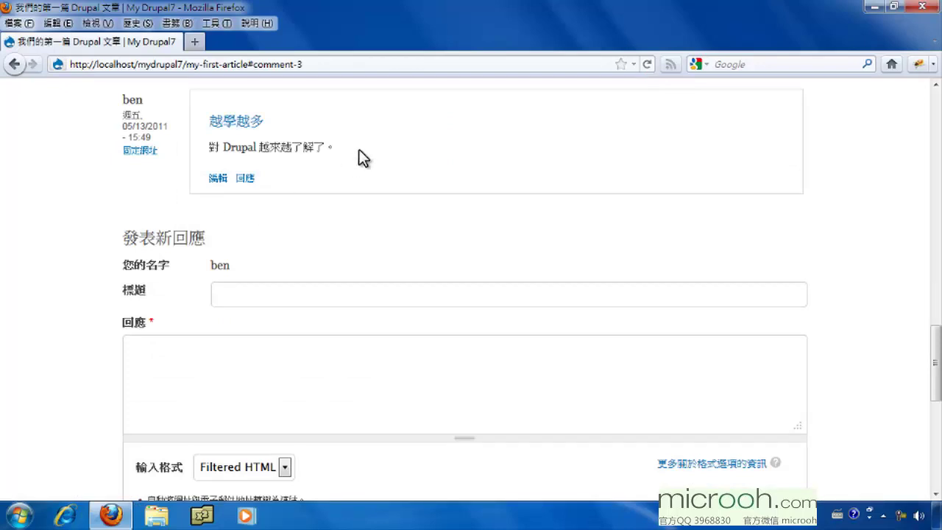
Scroll up to see the posted comment 越學越多 listed under the earlier comment 是啊
{"action": "scroll", "coordinate": [361, 154], "scroll_direction": "up", "scroll_amount": 2}
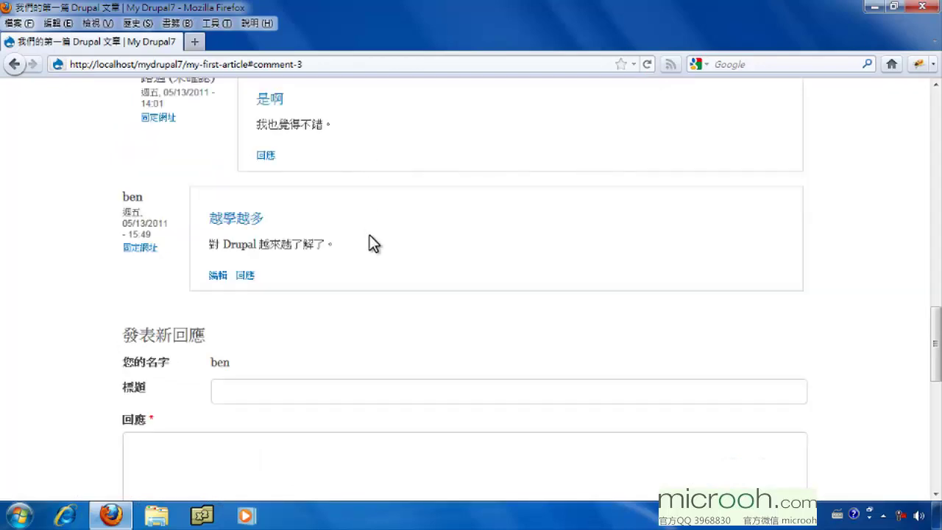